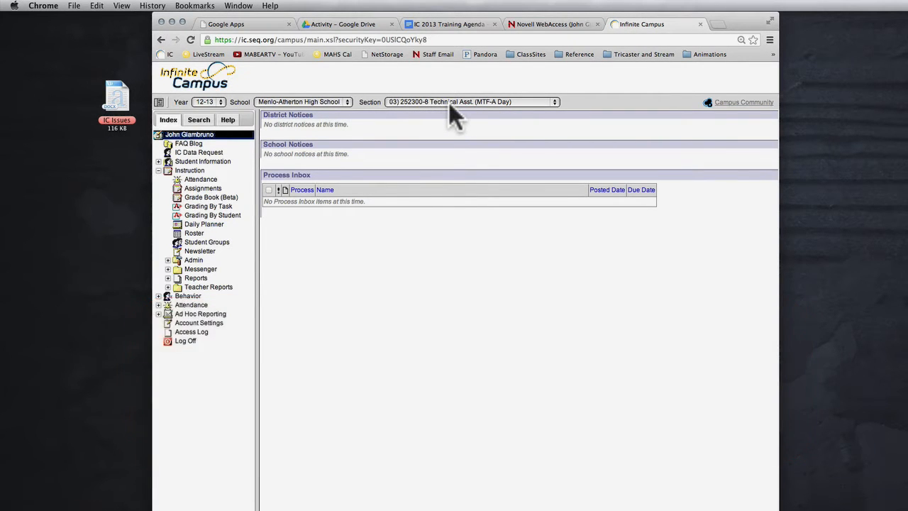
In the Assignments teacher preferences, turn off Hide Dropped Students and keep Semester as the default grading task.
click(201, 188)
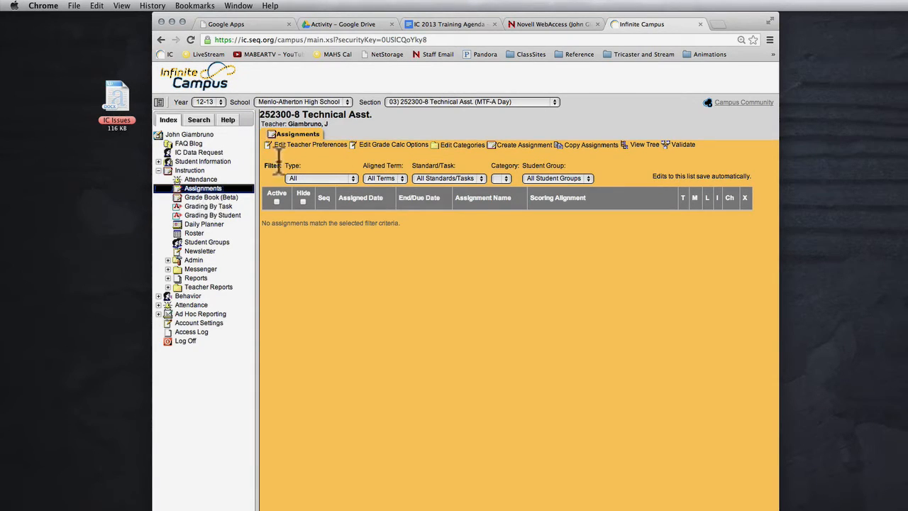
click(303, 145)
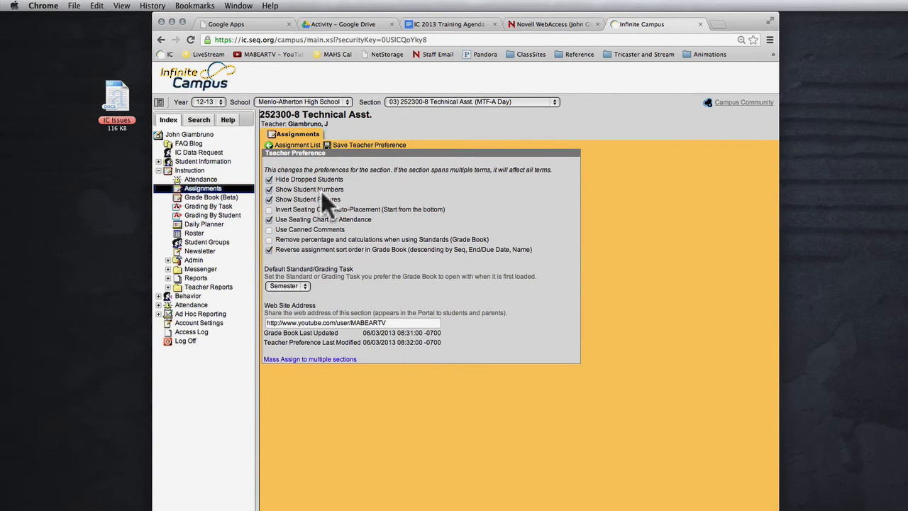
click(270, 178)
click(296, 285)
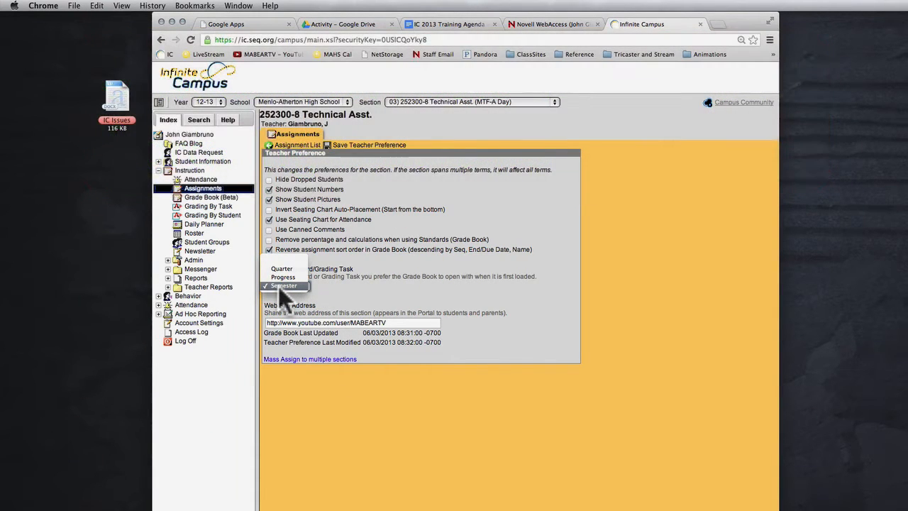
click(279, 286)
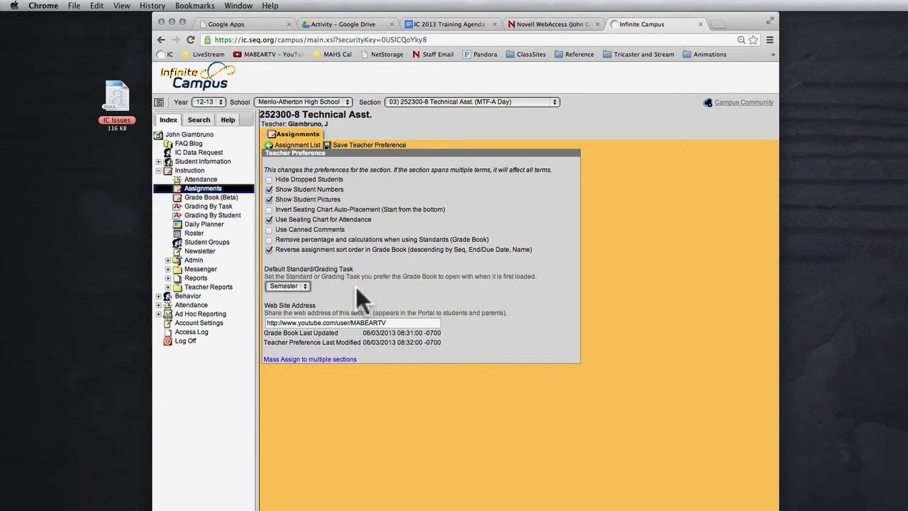
Mass assign the teacher preferences to all listed sections and save them.
click(287, 360)
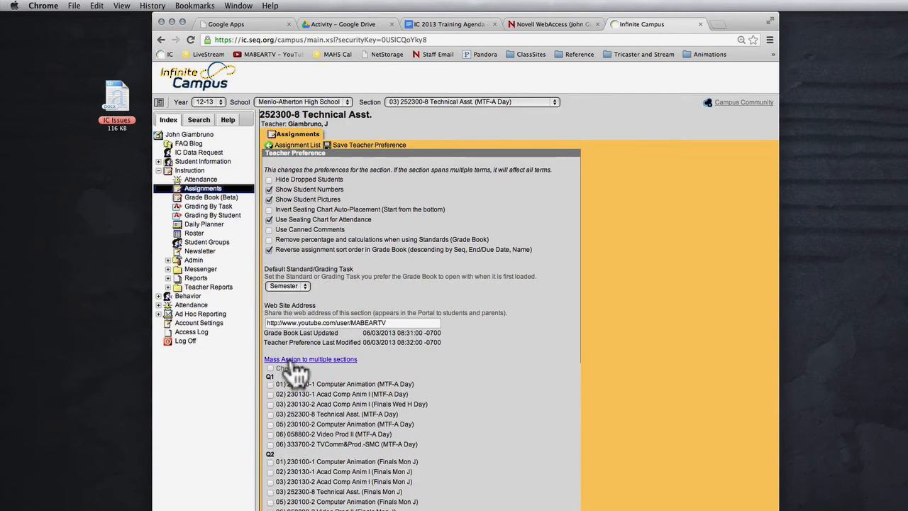
click(270, 368)
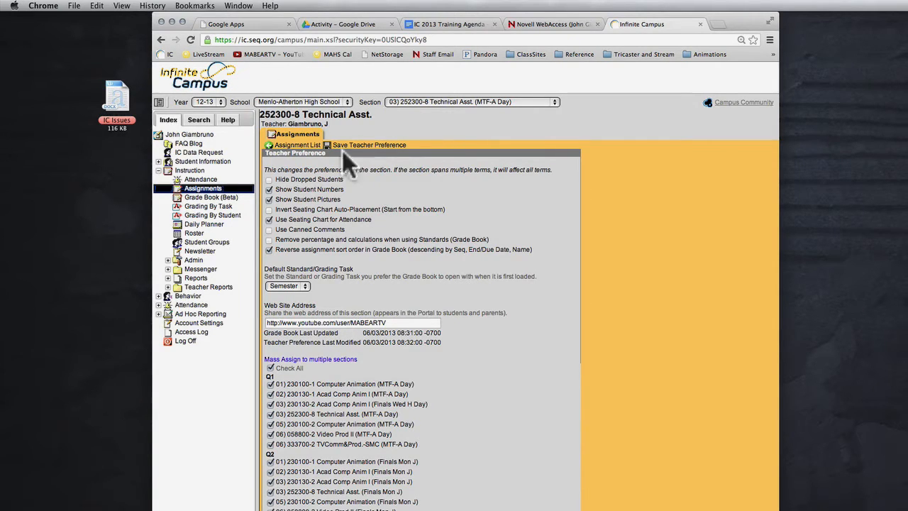
click(376, 146)
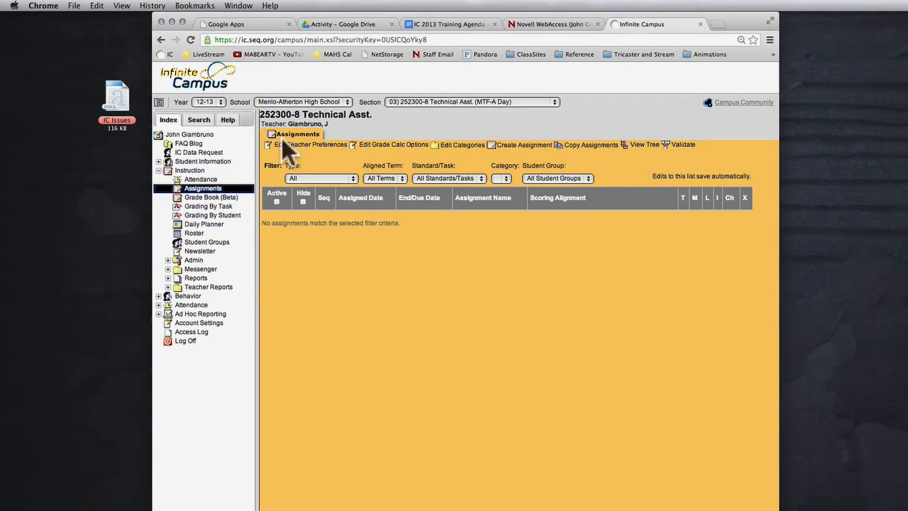
Create a new assignment category named Lessons with a weight of 40.
click(319, 147)
click(449, 146)
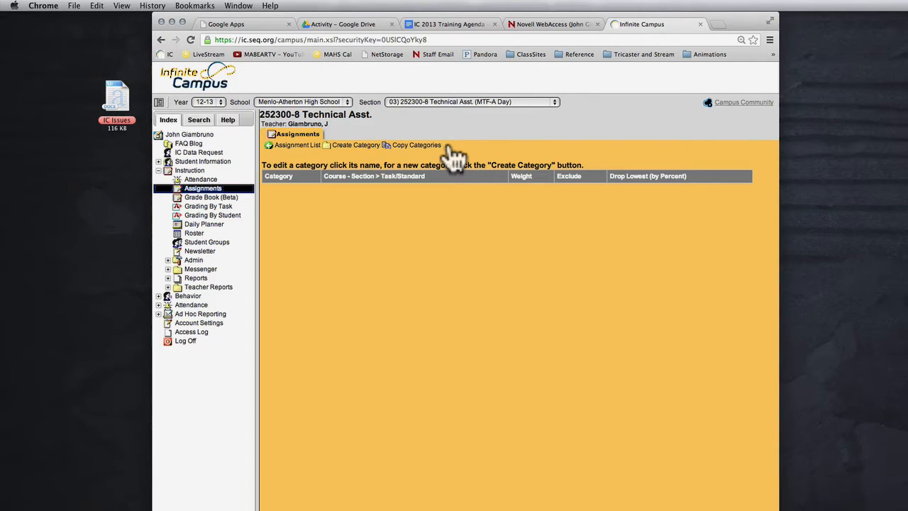
click(340, 146)
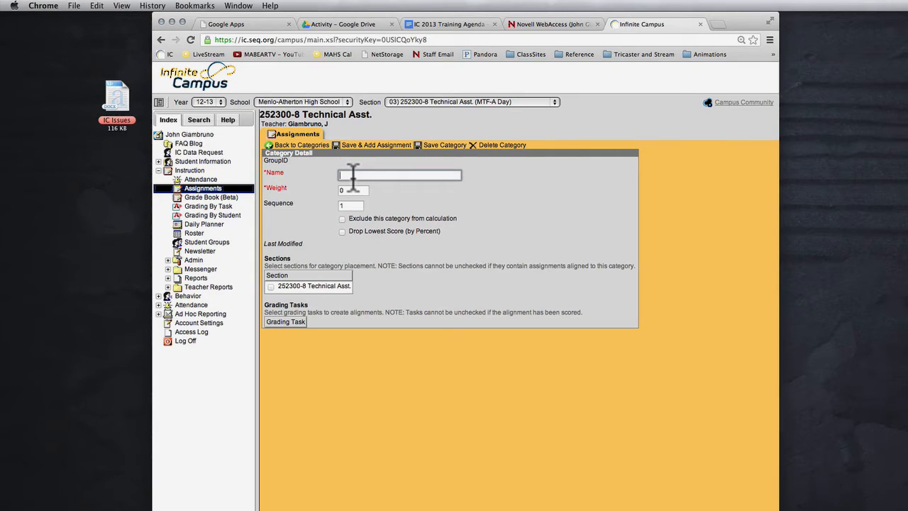
text(Lessons)
click(334, 190)
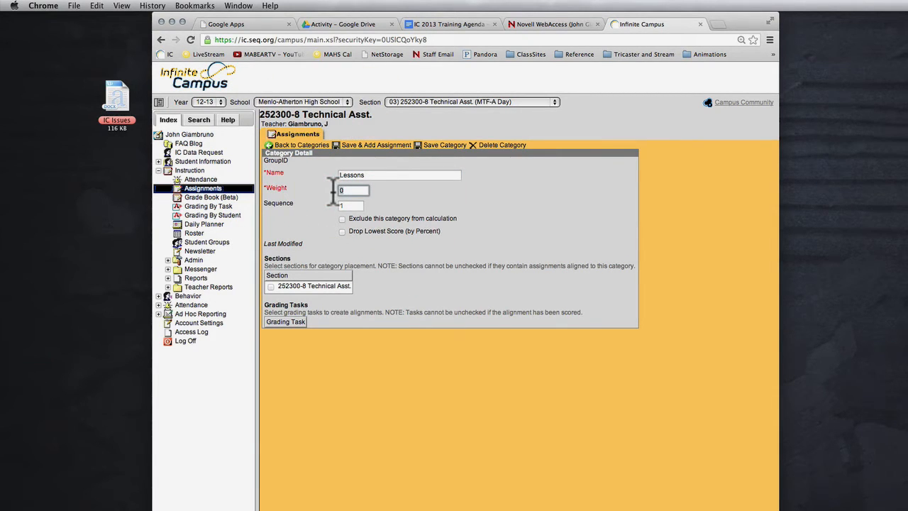
text(4)
click(365, 188)
Align the Lessons category to the 252300-8 Technical Asst. section and the Semester grading task, then save it and return to the categories.
click(270, 286)
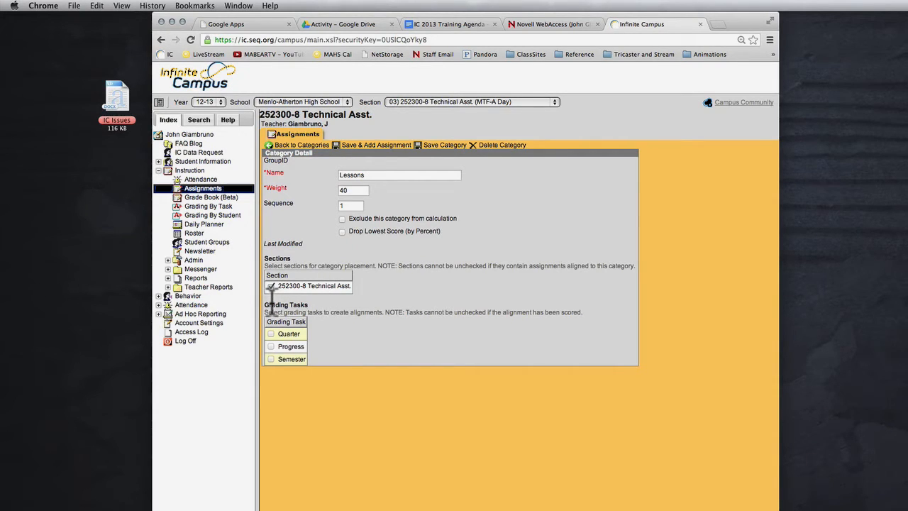
click(270, 359)
click(432, 146)
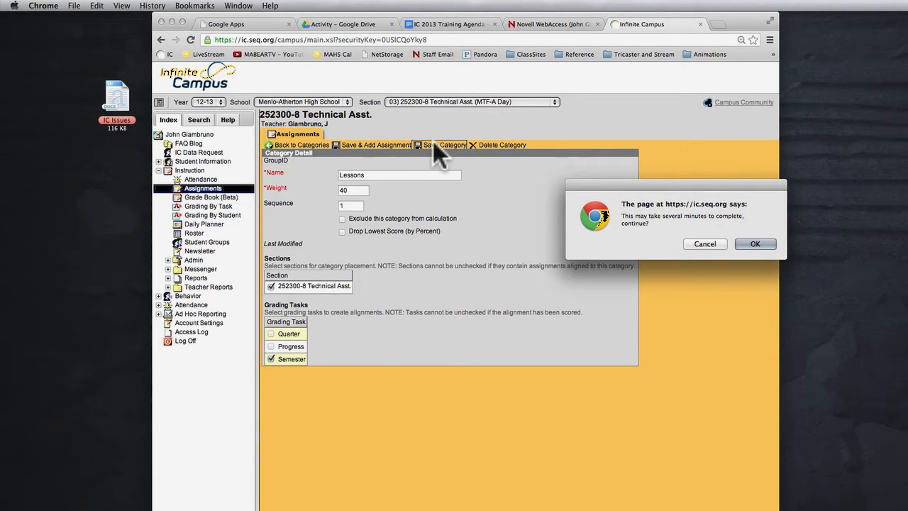
click(771, 243)
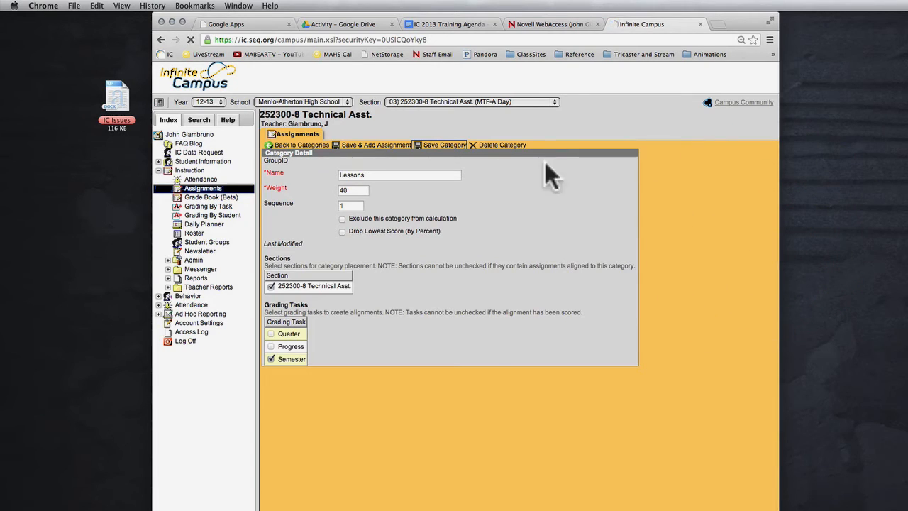
click(320, 147)
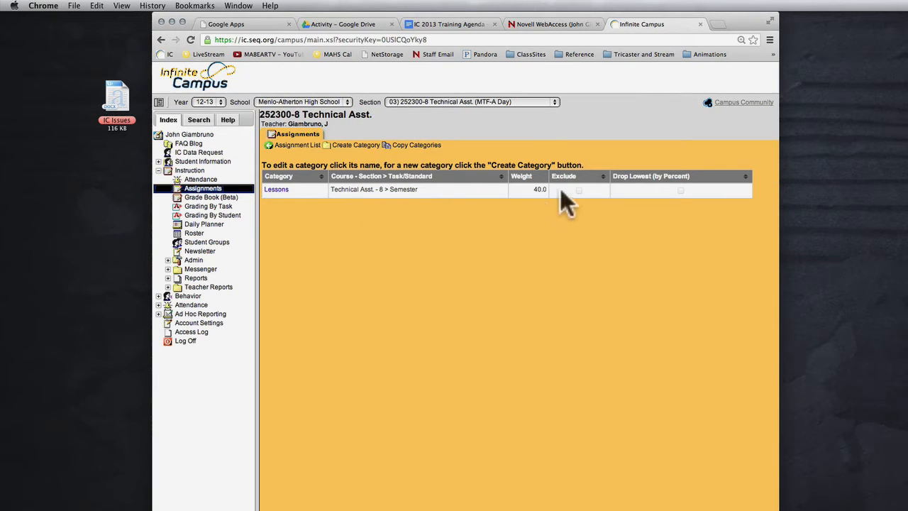
Create another category named Projects with a weight of 40 and sequence 2.
click(351, 146)
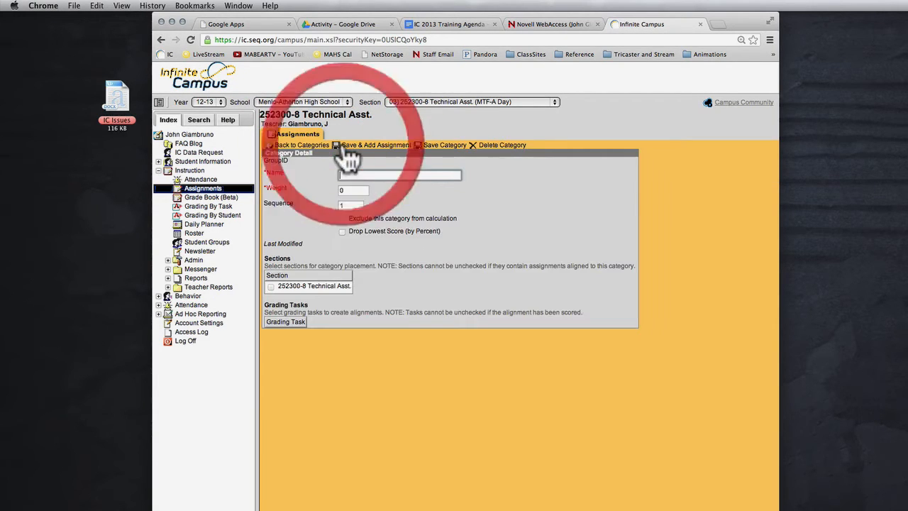
click(360, 175)
text(Po)
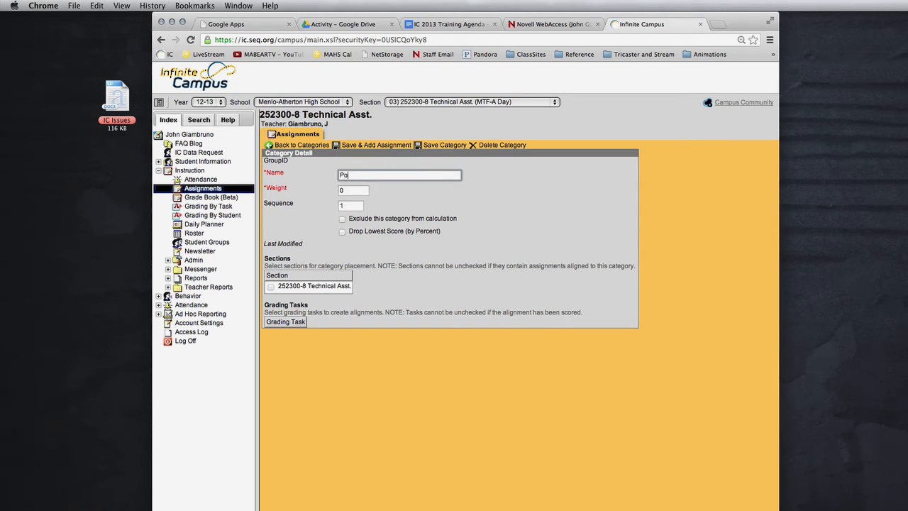
text(ojects)
key(Tab)
text(40)
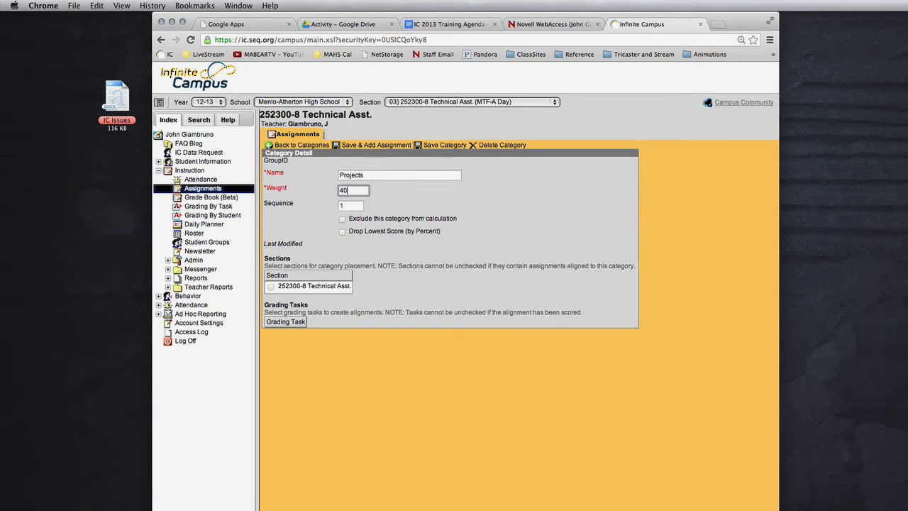
key(Tab)
text(2)
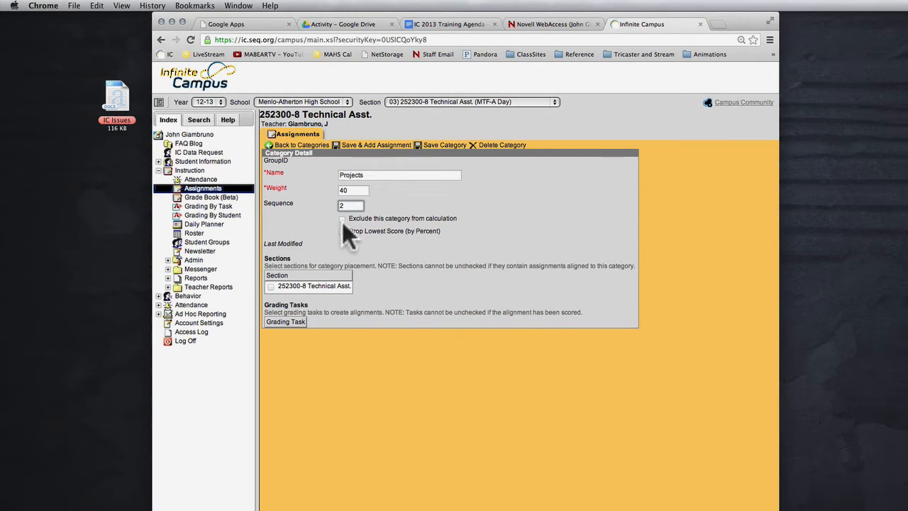
Align the Projects category to the 252300-8 Technical Asst. section and the Semester grading task, then save it and return to the categories.
click(270, 287)
click(270, 359)
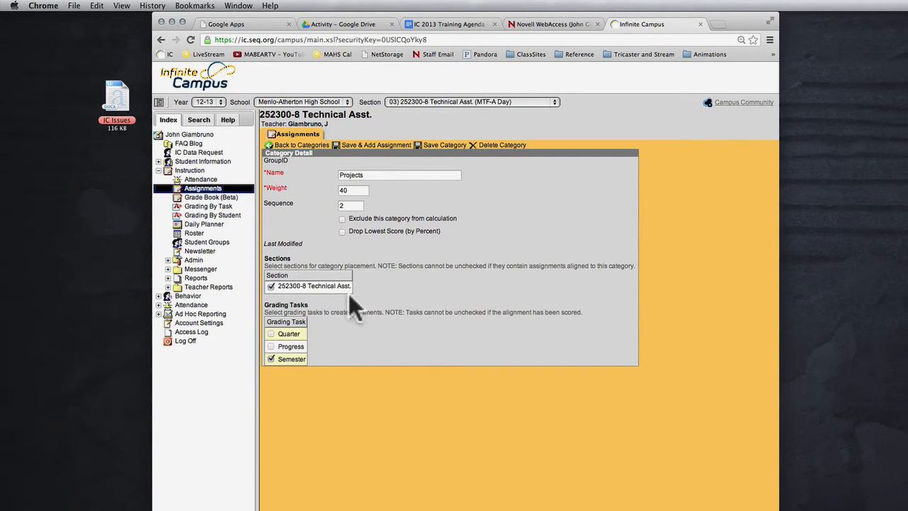
click(454, 146)
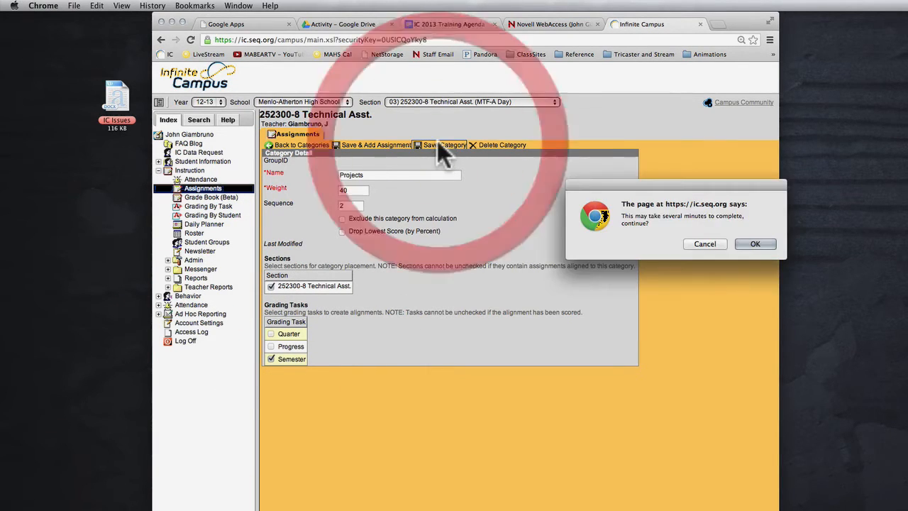
click(769, 242)
click(296, 145)
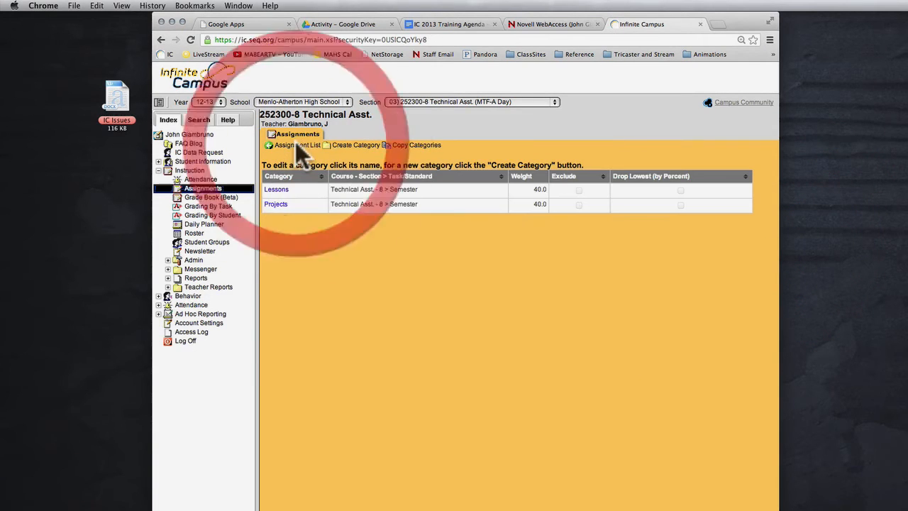
Create a third category named Professionalism with a weight of 20 and sequence 3.
click(349, 145)
text(P)
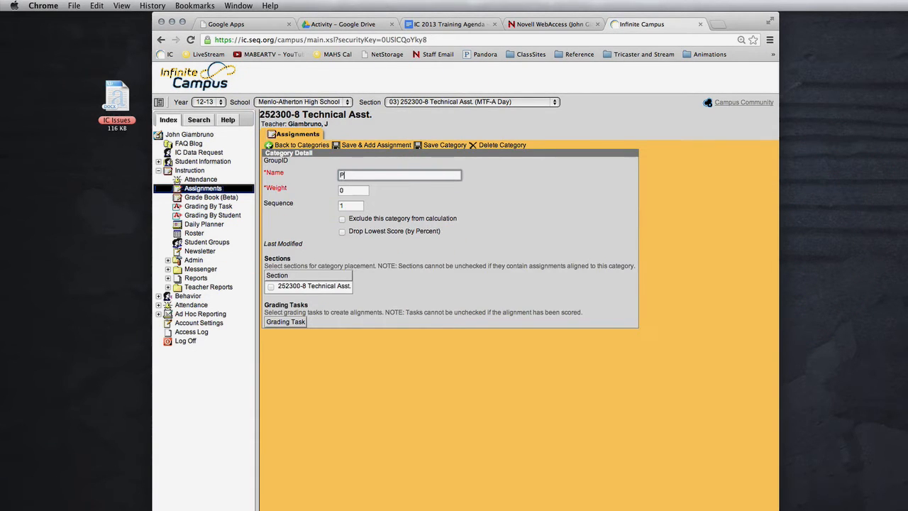
text(rofessionalism)
click(340, 190)
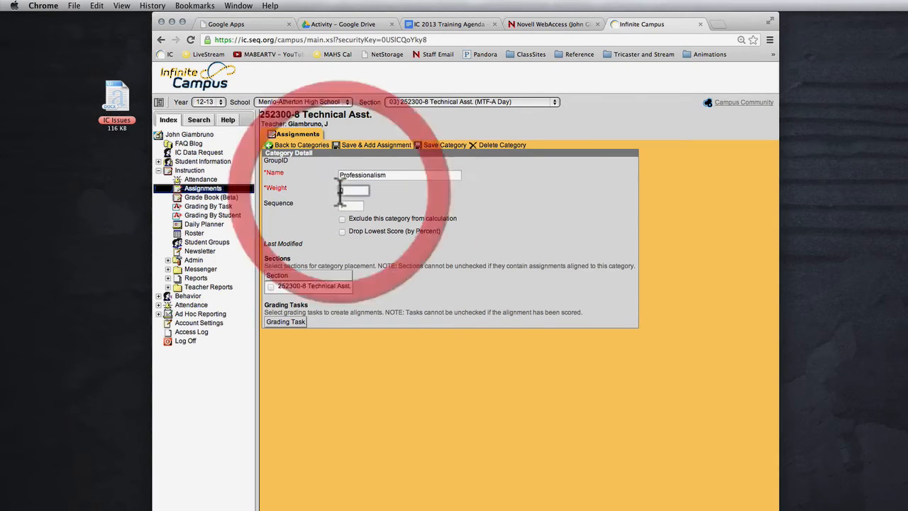
text(20)
click(342, 205)
text(3)
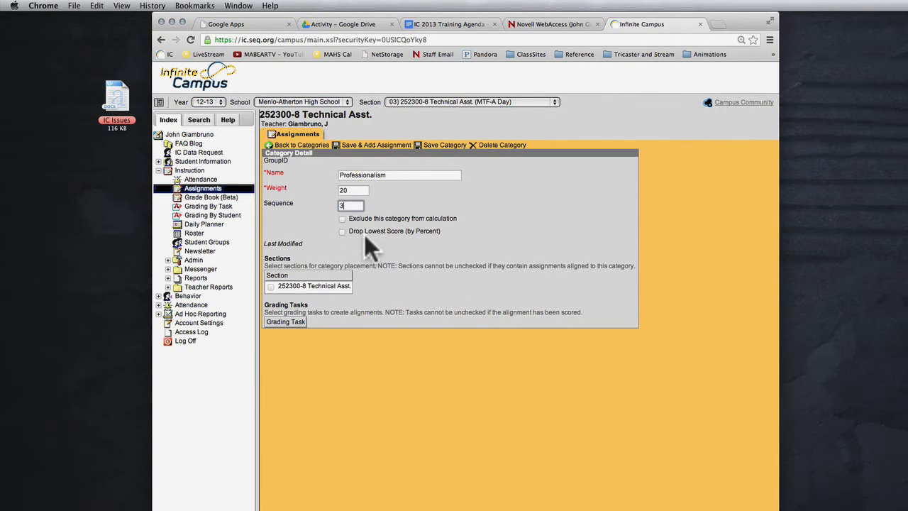
Align the Professionalism category to the 252300-8 Technical Asst. section and the Semester grading task, then save it and return to the categories.
click(271, 286)
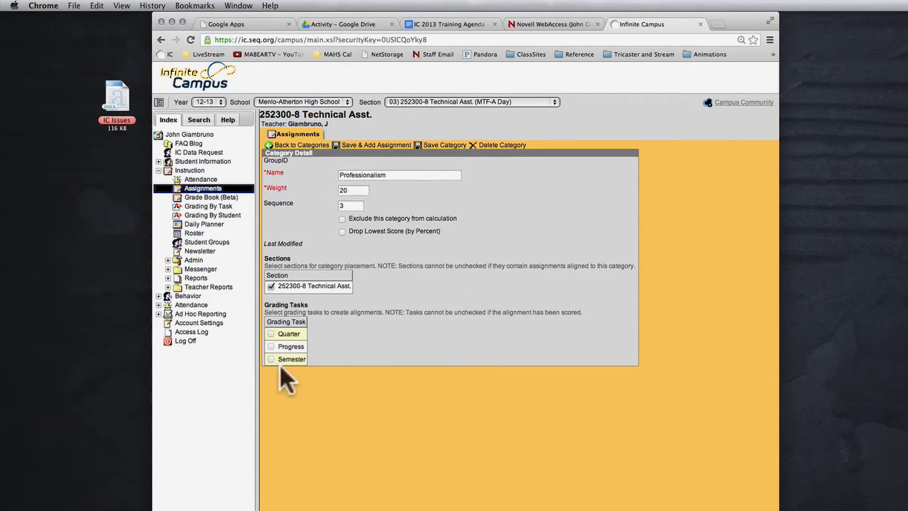
click(271, 358)
click(440, 146)
click(750, 244)
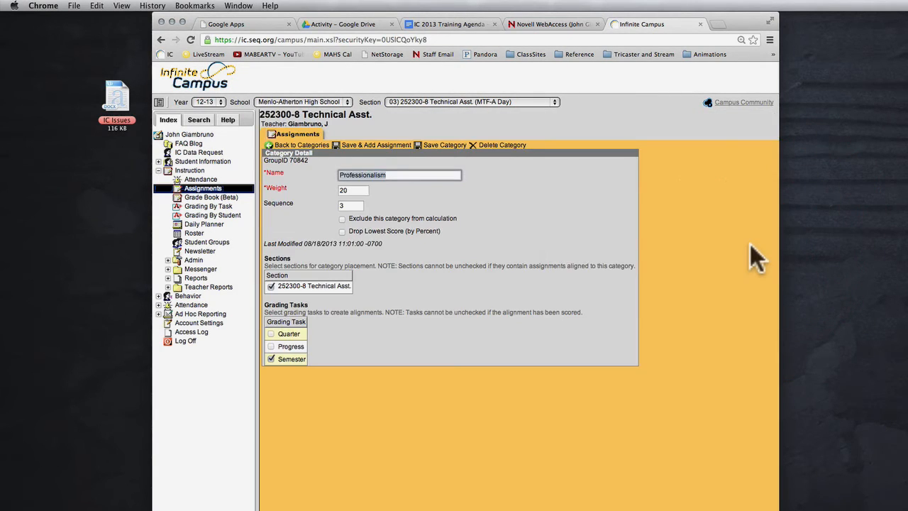
click(296, 145)
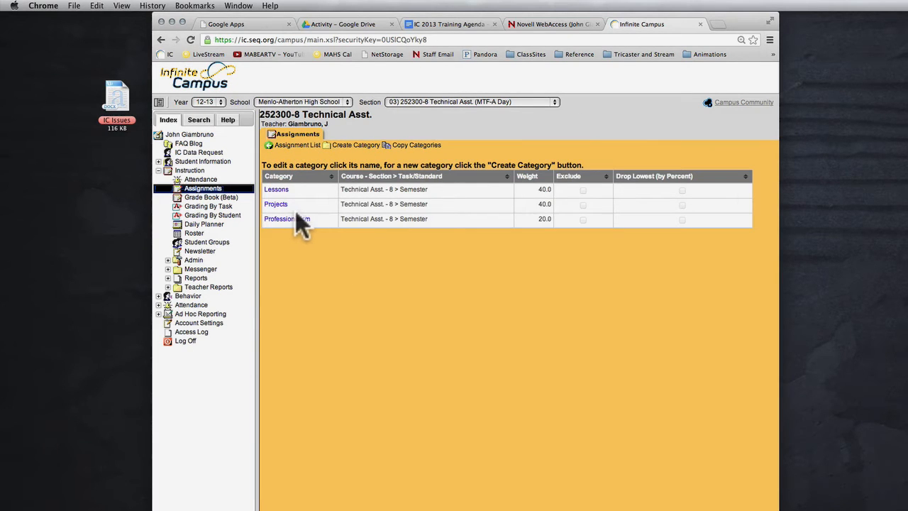
Start copying the categories from 252300-8 Technical Asst. and choose 251200-22 Student Clerk as the destination section.
click(410, 148)
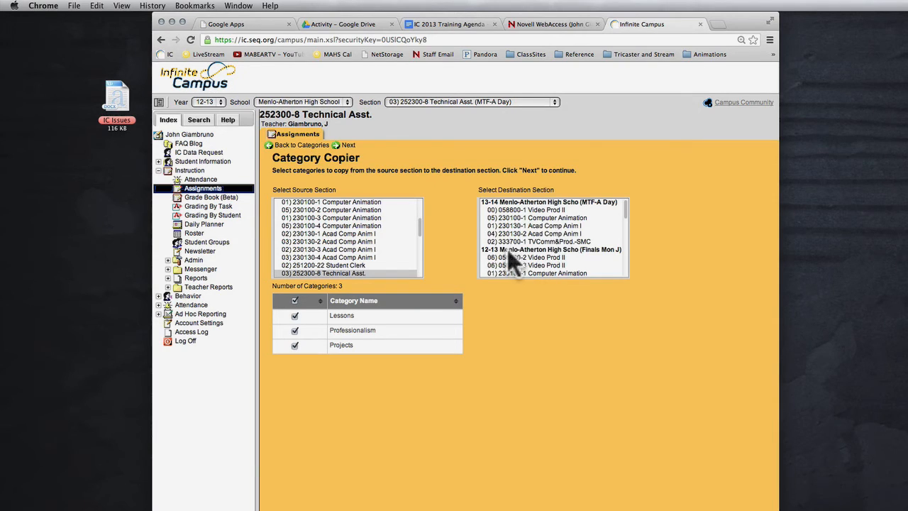
scroll(507, 249, down, 3)
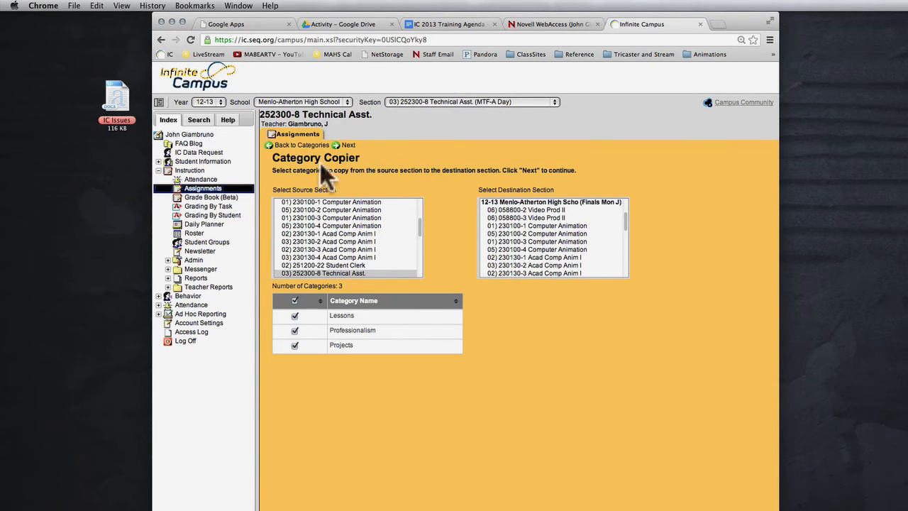
scroll(539, 256, up, 2)
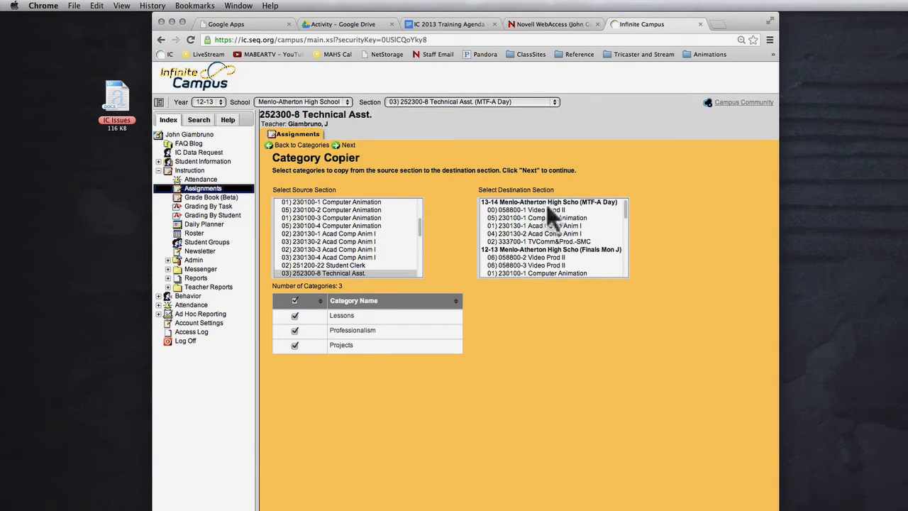
scroll(560, 252, down, 2)
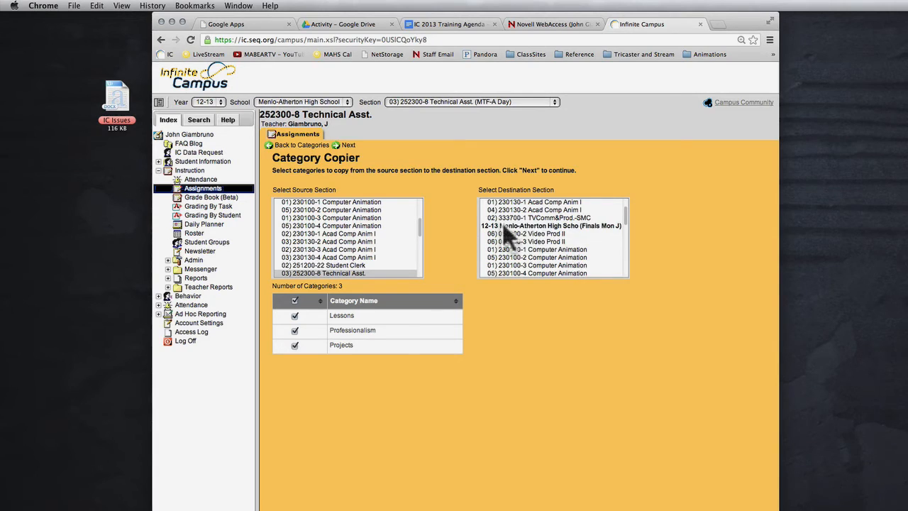
scroll(506, 234, up, 2)
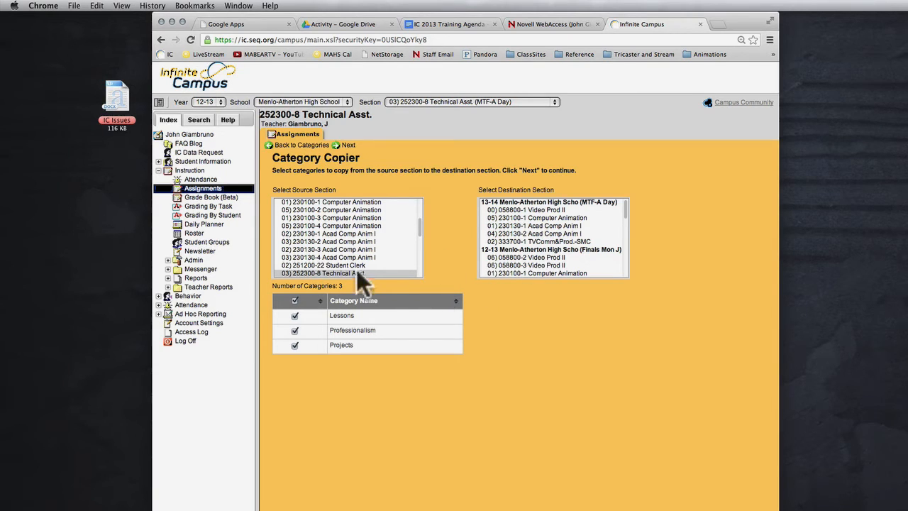
scroll(288, 244, up, 1)
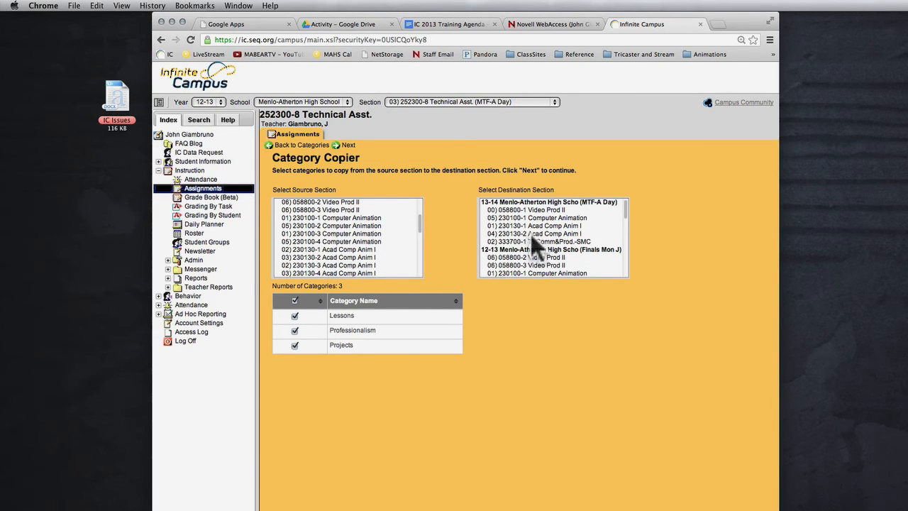
scroll(350, 252, down, 2)
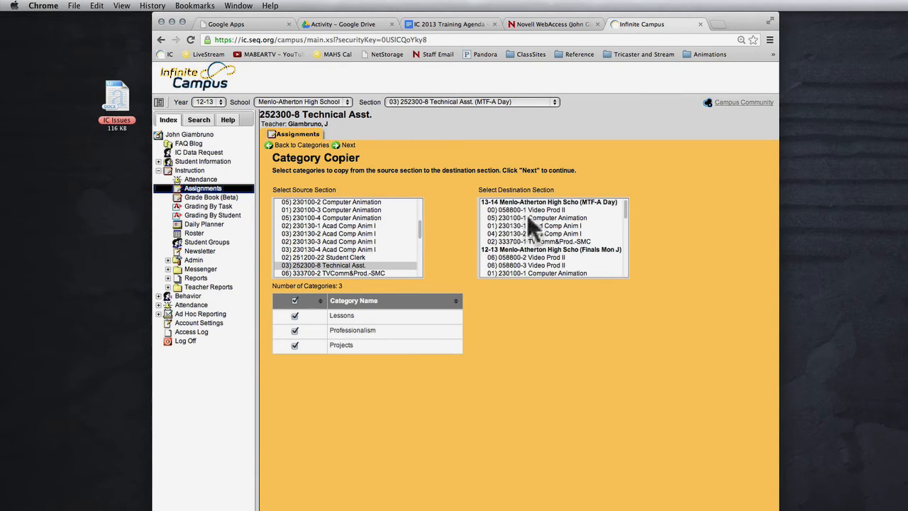
scroll(546, 231, down, 5)
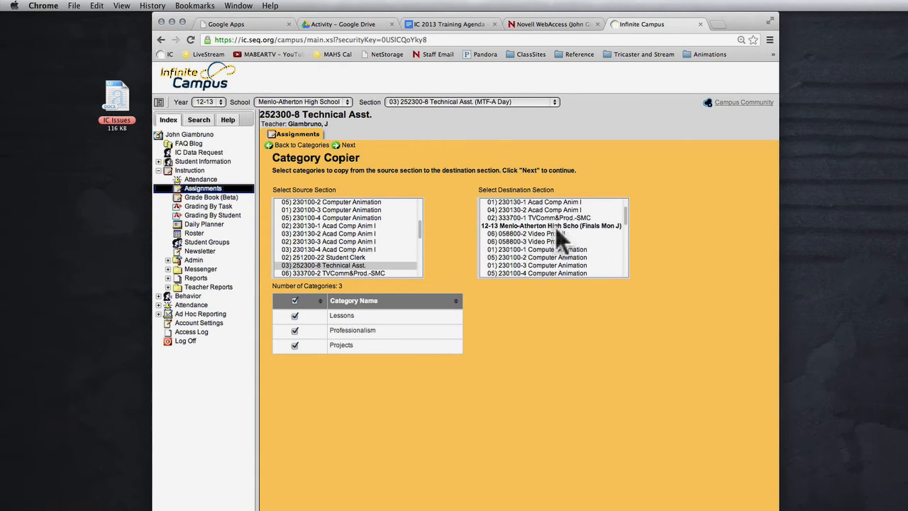
scroll(558, 229, down, 1)
click(538, 256)
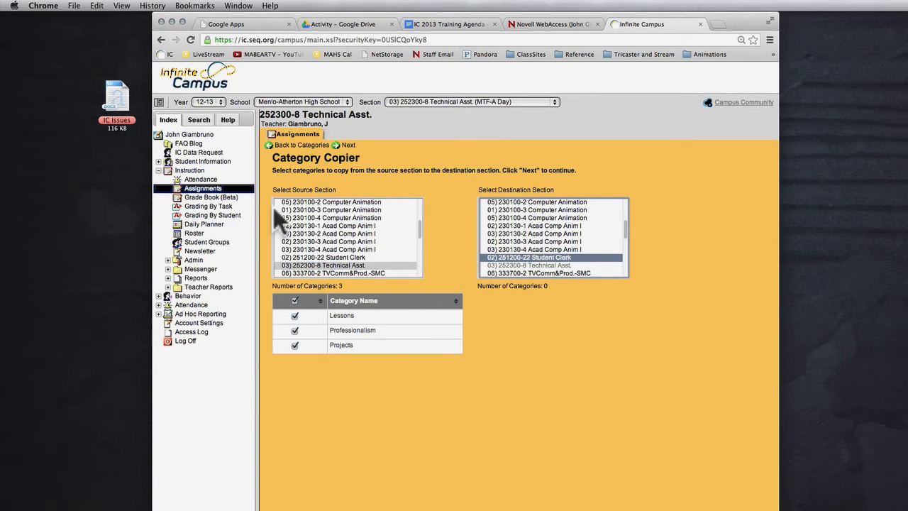
Copy the Lessons, Professionalism and Projects categories with their Semester alignments to Student Clerk, and agree to copy another section.
click(346, 146)
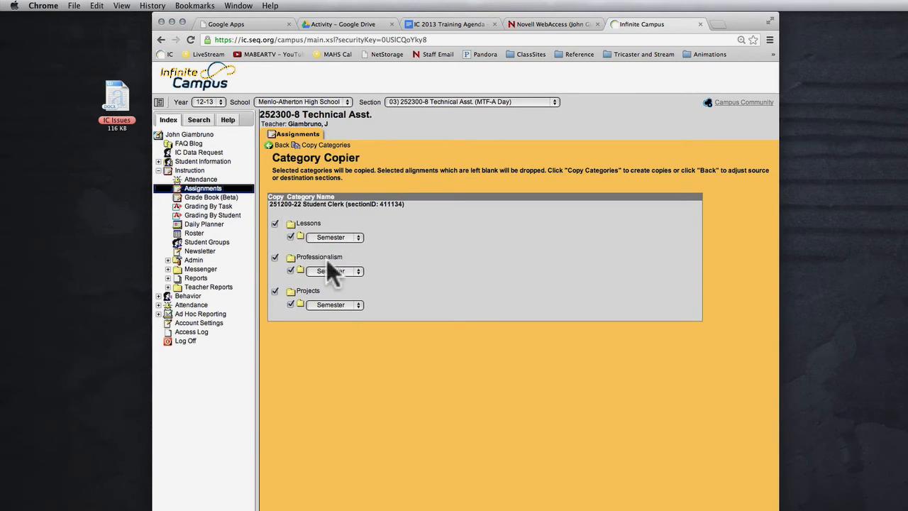
click(320, 147)
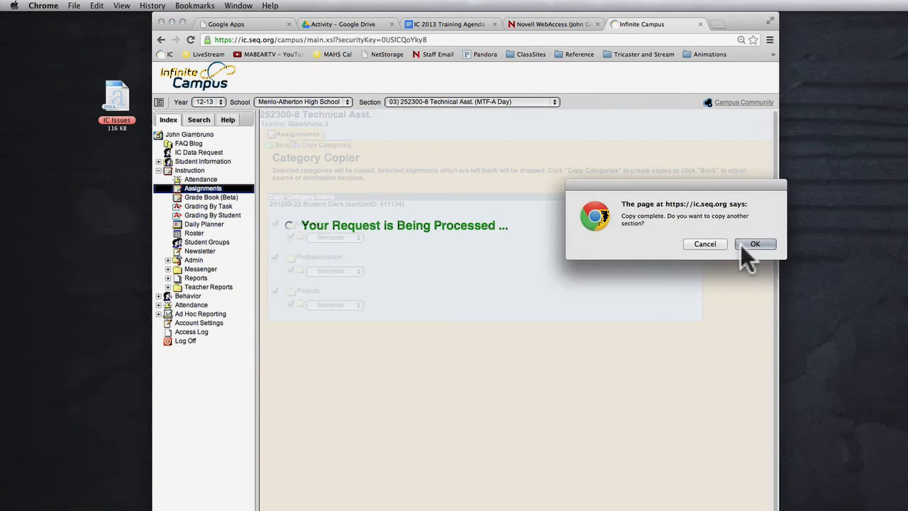
click(752, 244)
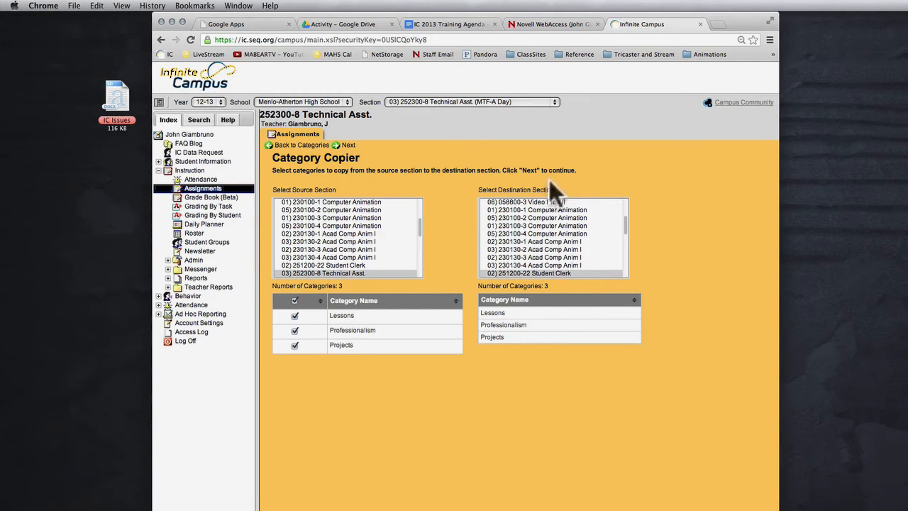
scroll(528, 260, up, 3)
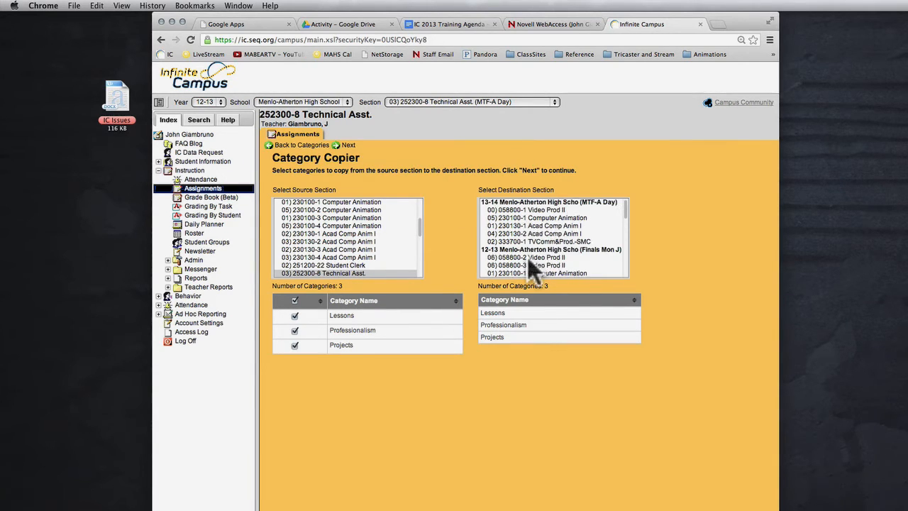
click(512, 209)
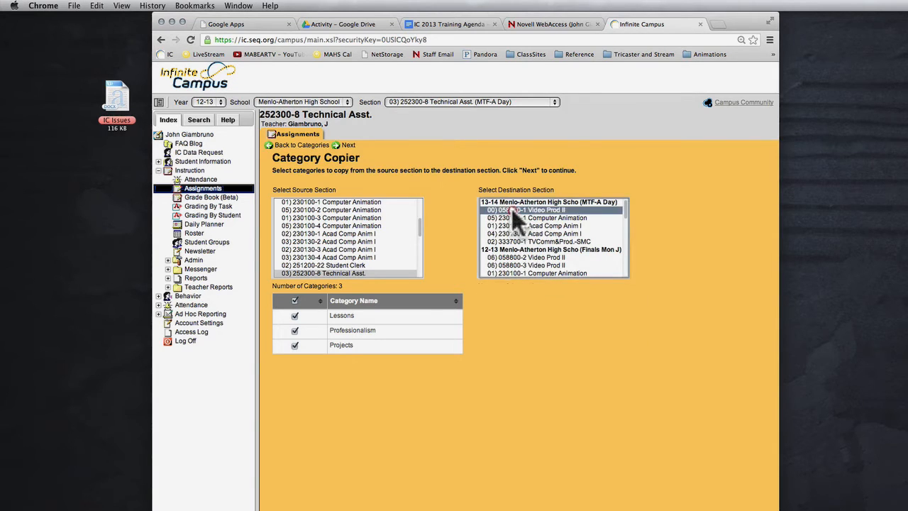
click(521, 217)
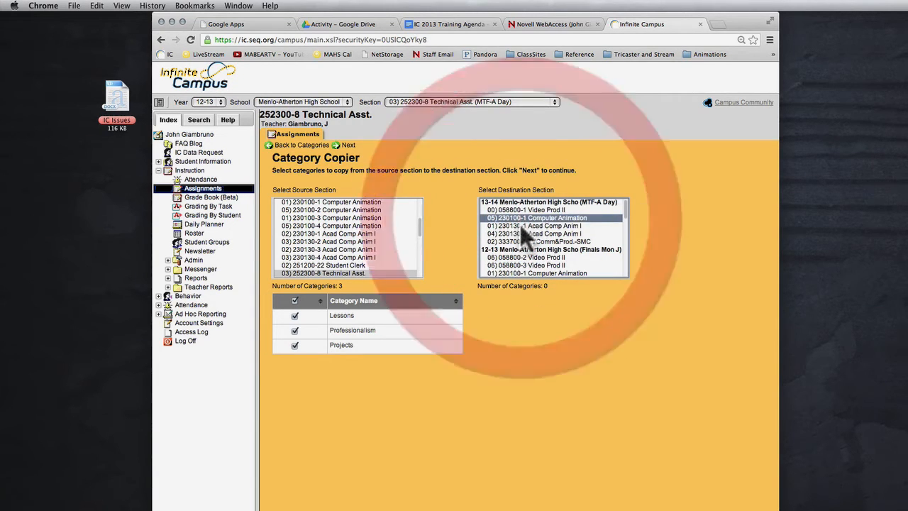
click(520, 225)
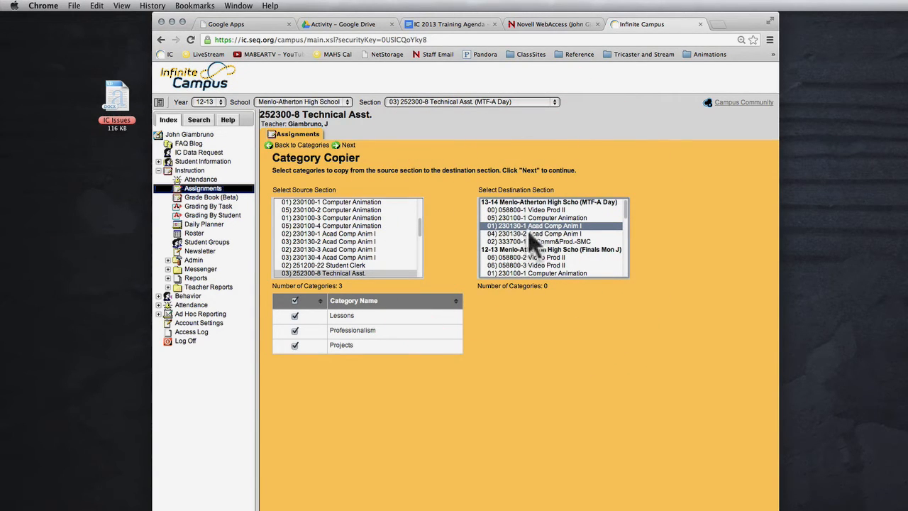
click(522, 210)
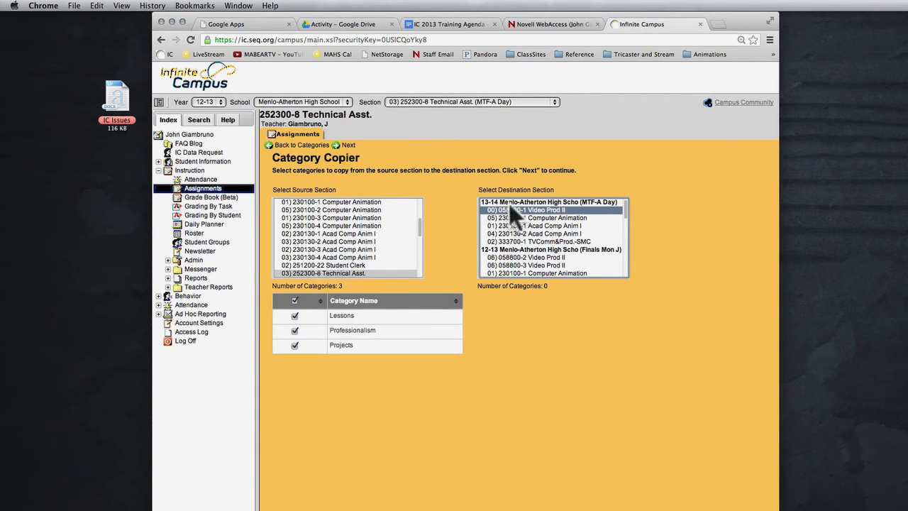
click(516, 241)
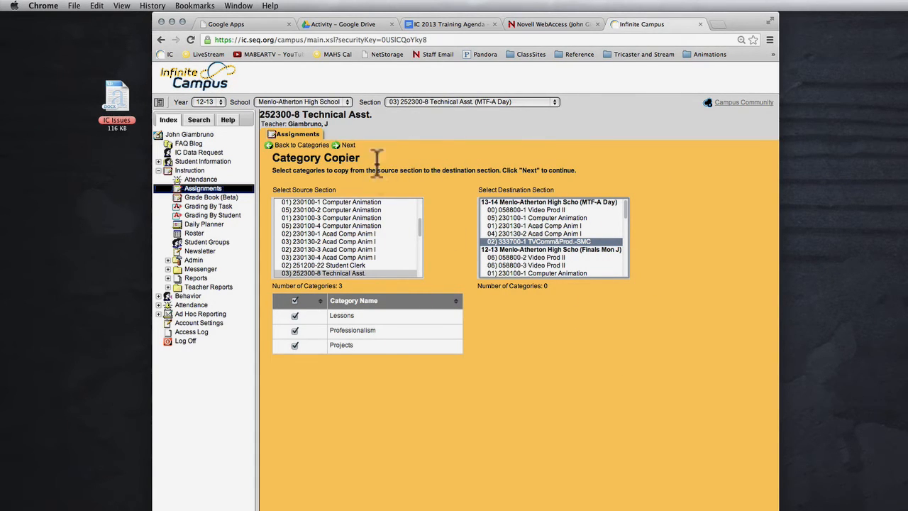
Leave the category copier and return to the assignment list of the 252300-8 Technical Asst. section.
click(302, 145)
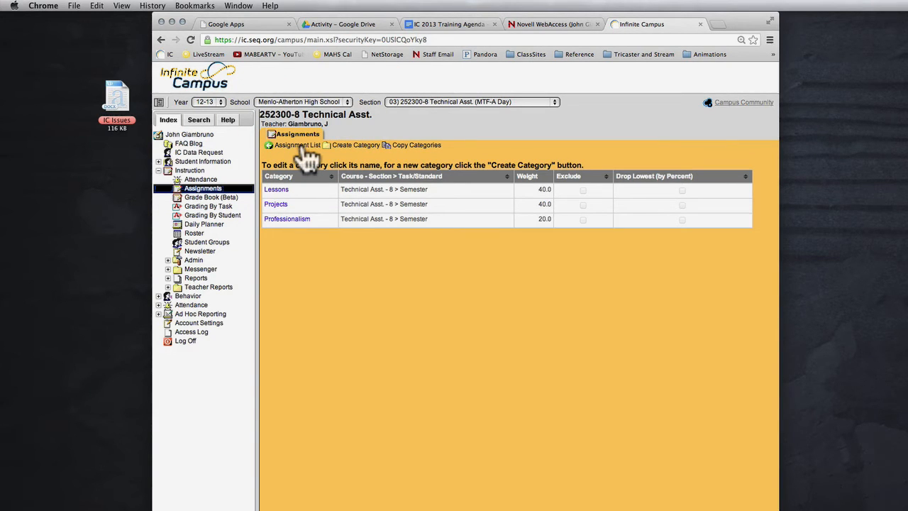
click(415, 149)
click(304, 152)
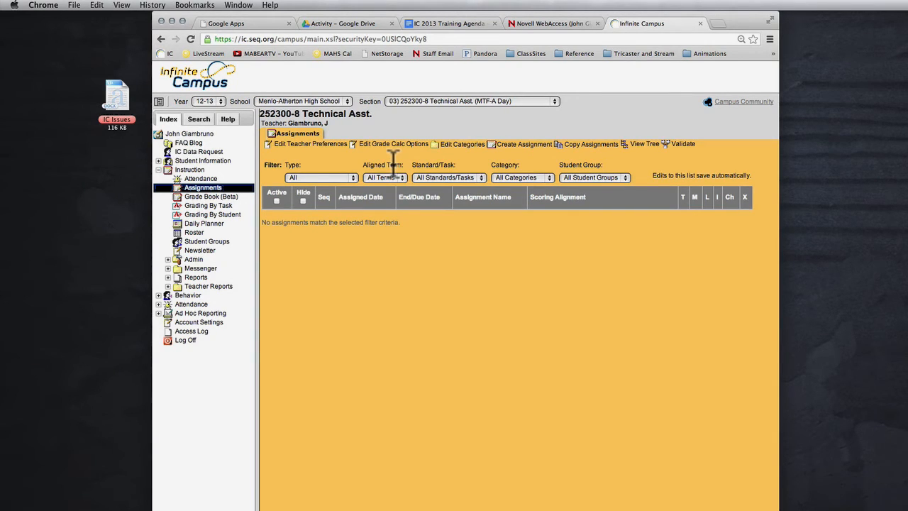
click(426, 100)
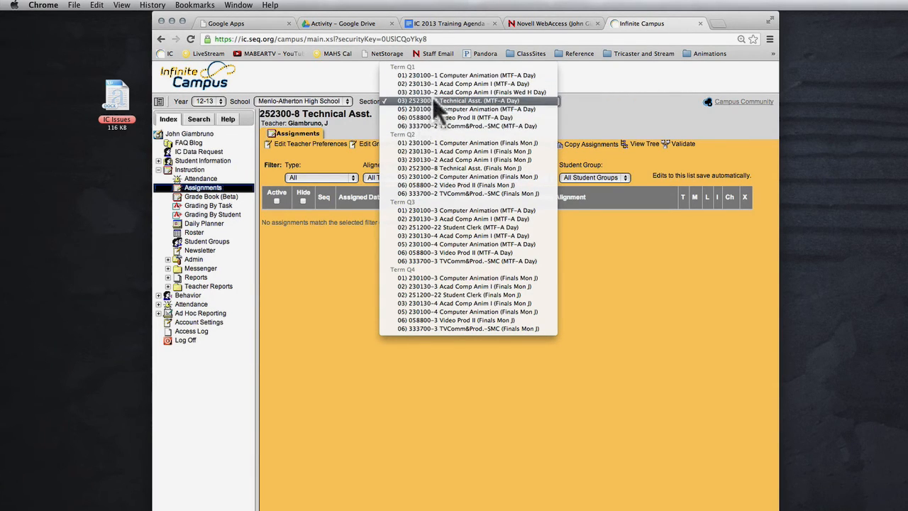
click(434, 101)
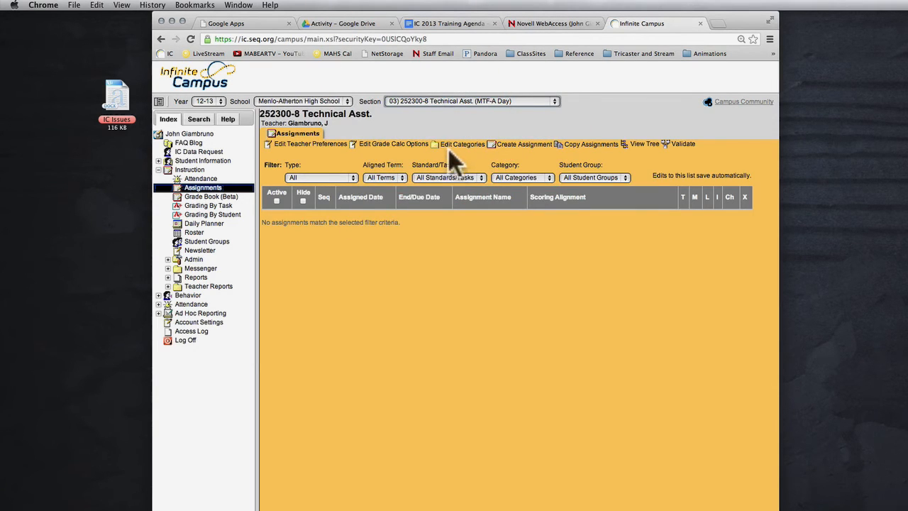
In the section's grade calculation options, calculate in-progress grades for all terms and tasks using the Standard Scale with weighted categories.
click(392, 145)
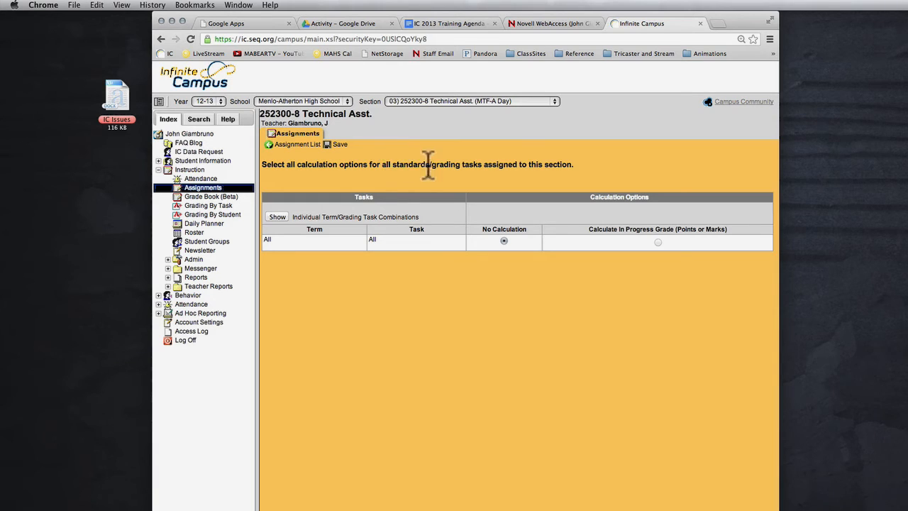
click(657, 241)
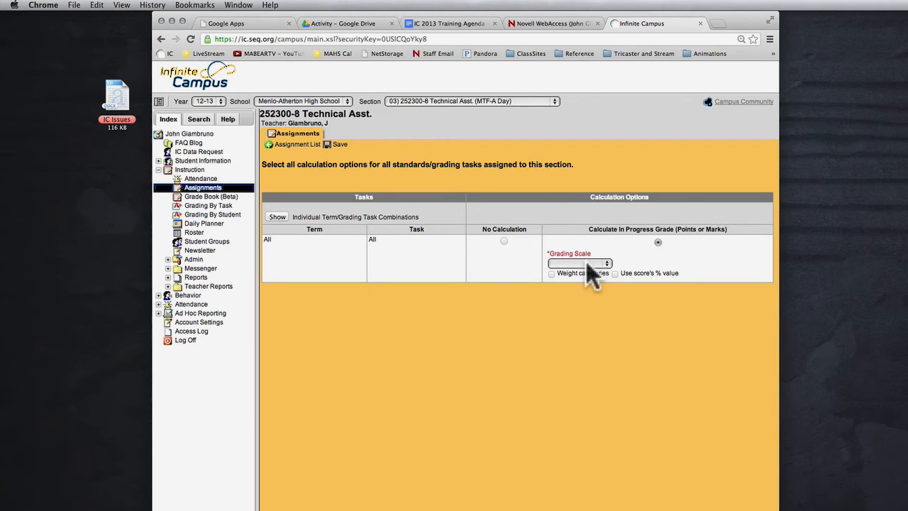
click(576, 264)
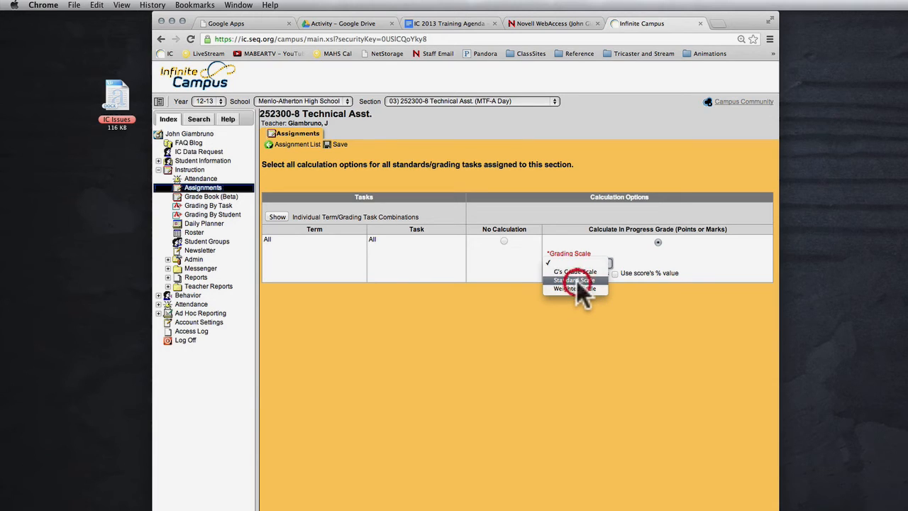
click(577, 281)
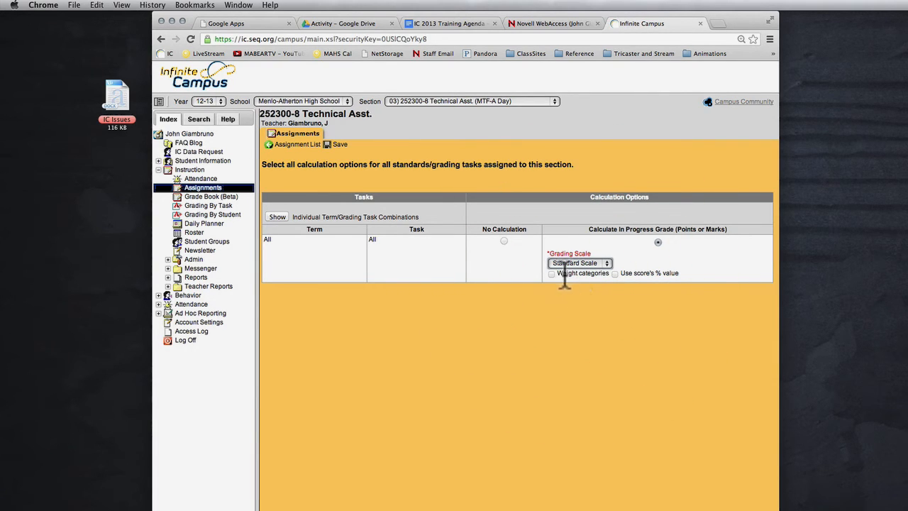
click(551, 273)
drag(624, 274, 680, 277)
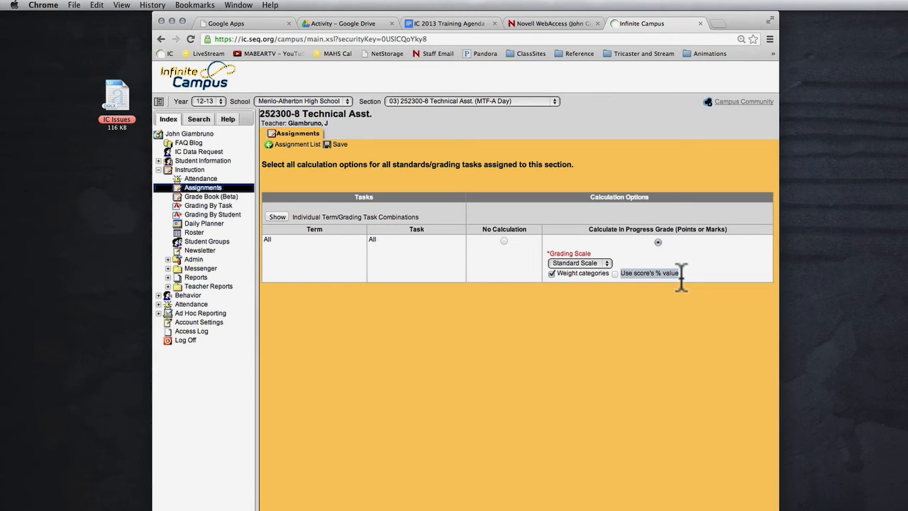
click(681, 273)
drag(623, 274, 677, 276)
click(678, 276)
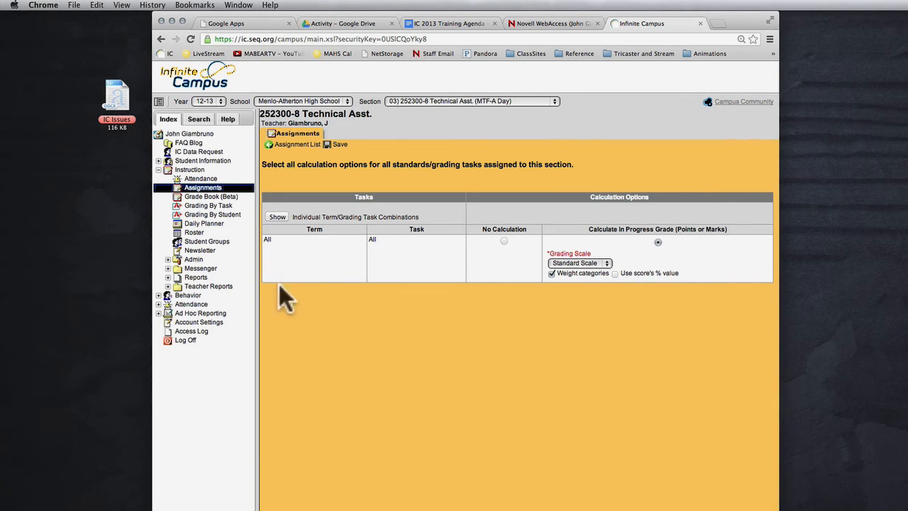
Show and hide the individual term and grading task combinations, then save the calculation options and return to the assignment list.
click(276, 216)
click(276, 217)
click(341, 146)
click(285, 145)
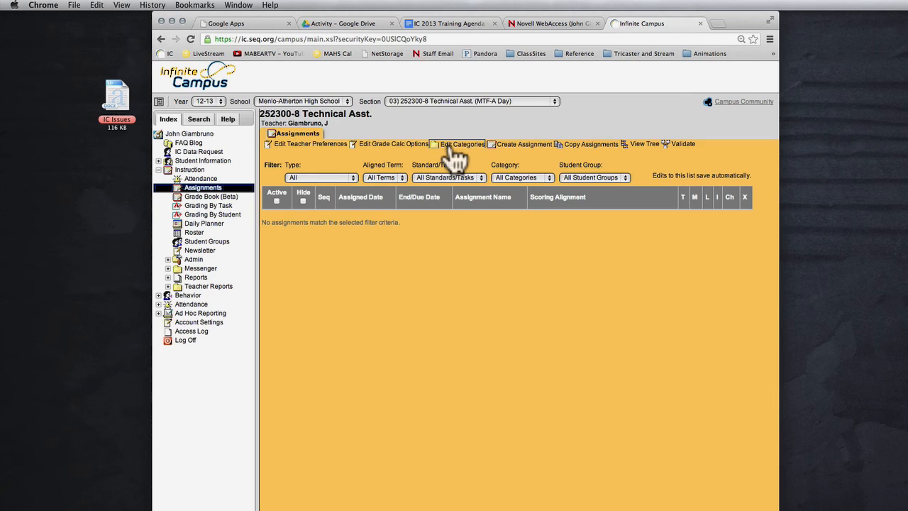
Switch to the 05) 230100-2 Computer Animation section, review its categories and return to its assignment list.
click(419, 99)
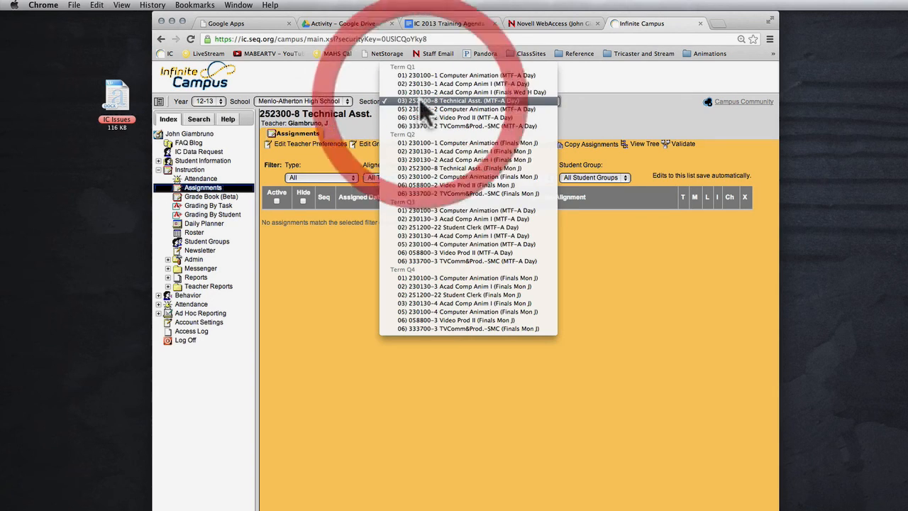
click(419, 109)
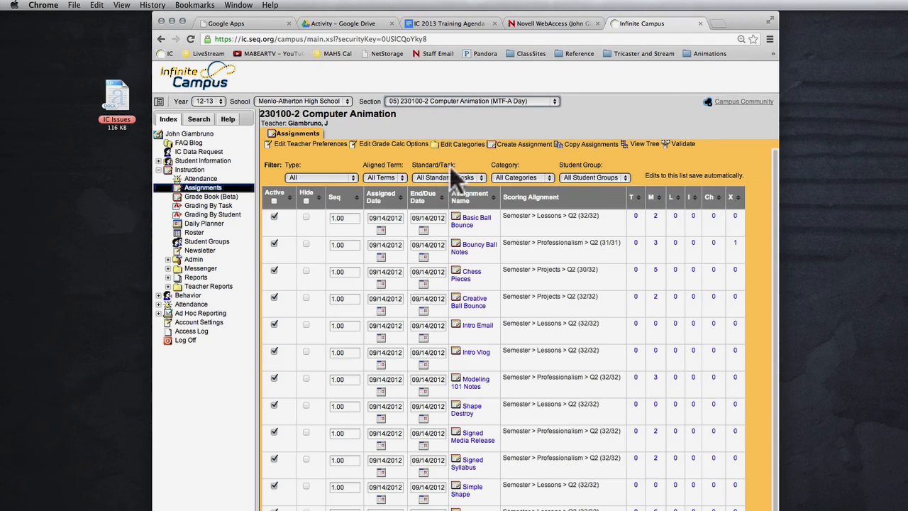
click(453, 145)
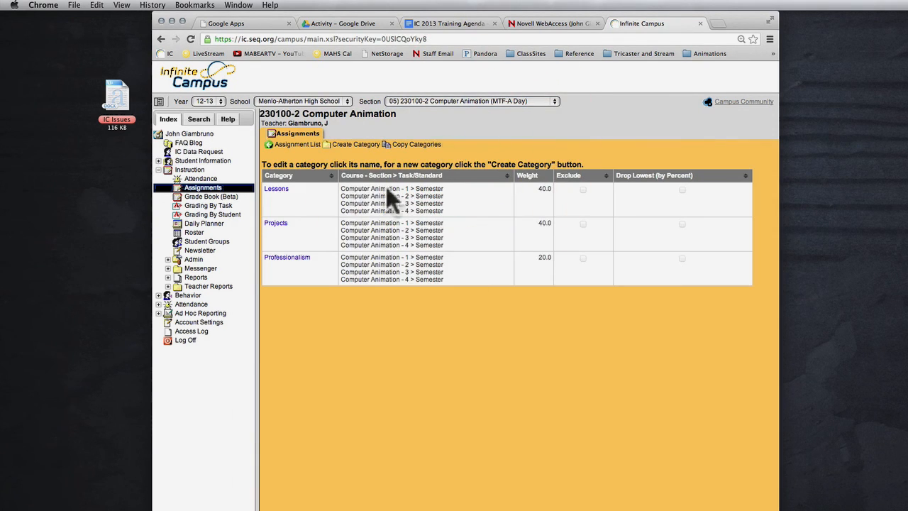
click(358, 145)
click(298, 144)
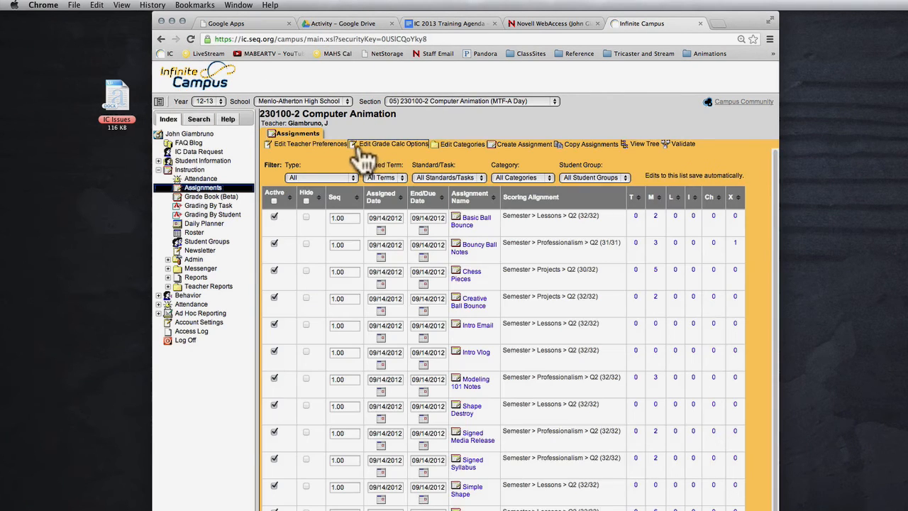
Review the Computer Animation section's grade calculation options, return to the assignment list and open the choice of sections.
click(381, 144)
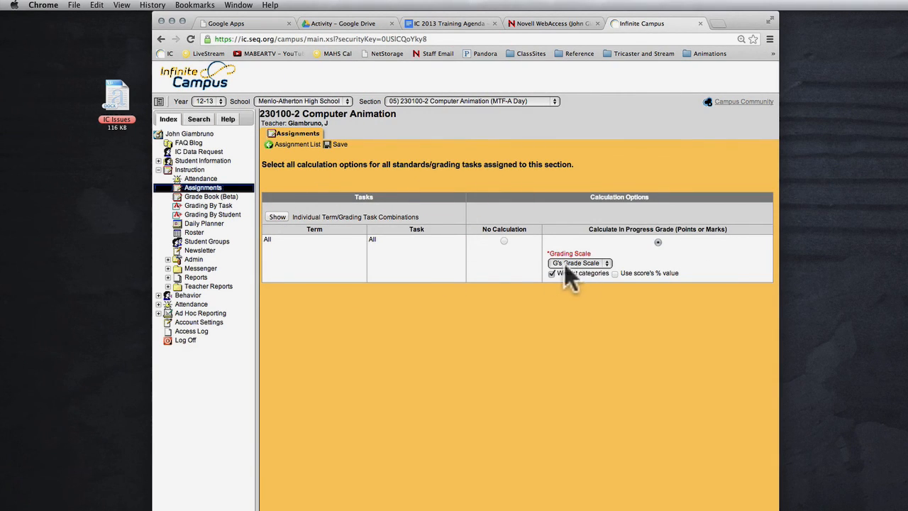
click(292, 149)
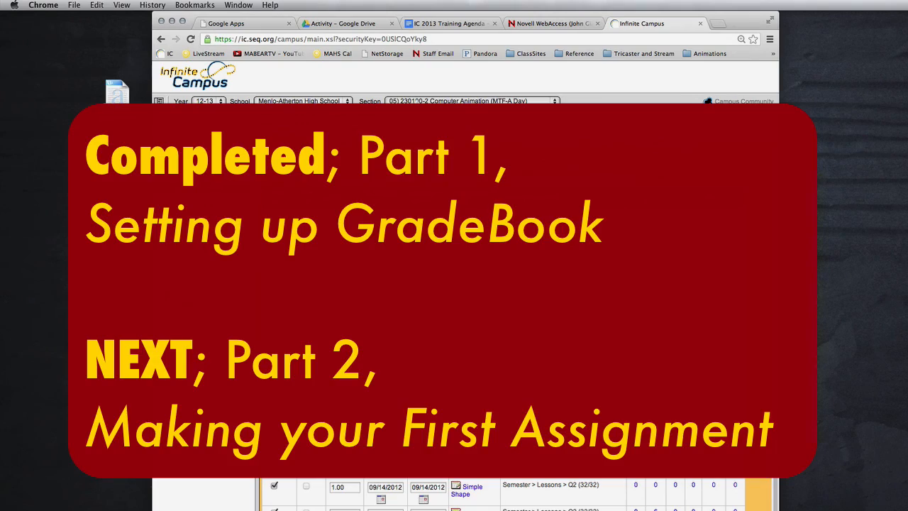
click(425, 101)
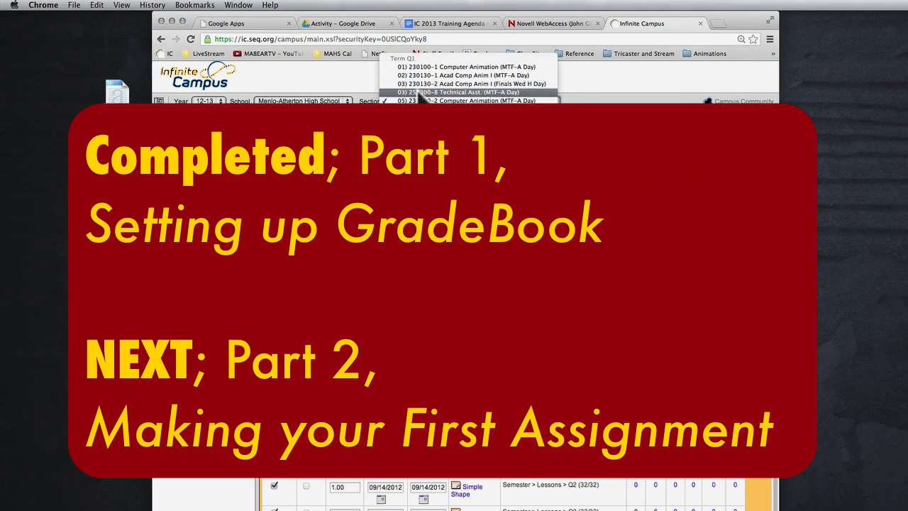